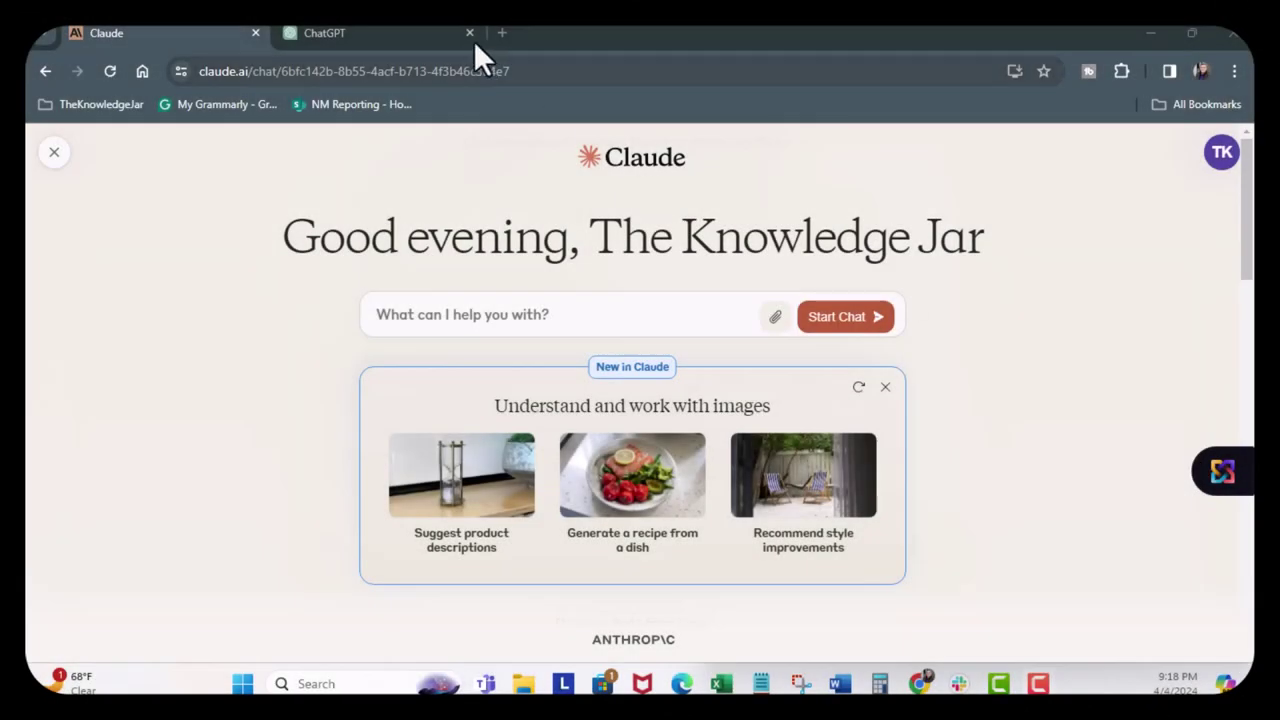
# - Switch to ChatGPT and enter the customer persona matrix prompt covering age, demographic, interests, behaviors and communication styles, with The Knowledge Jar as the company
pyautogui.click(408, 39)
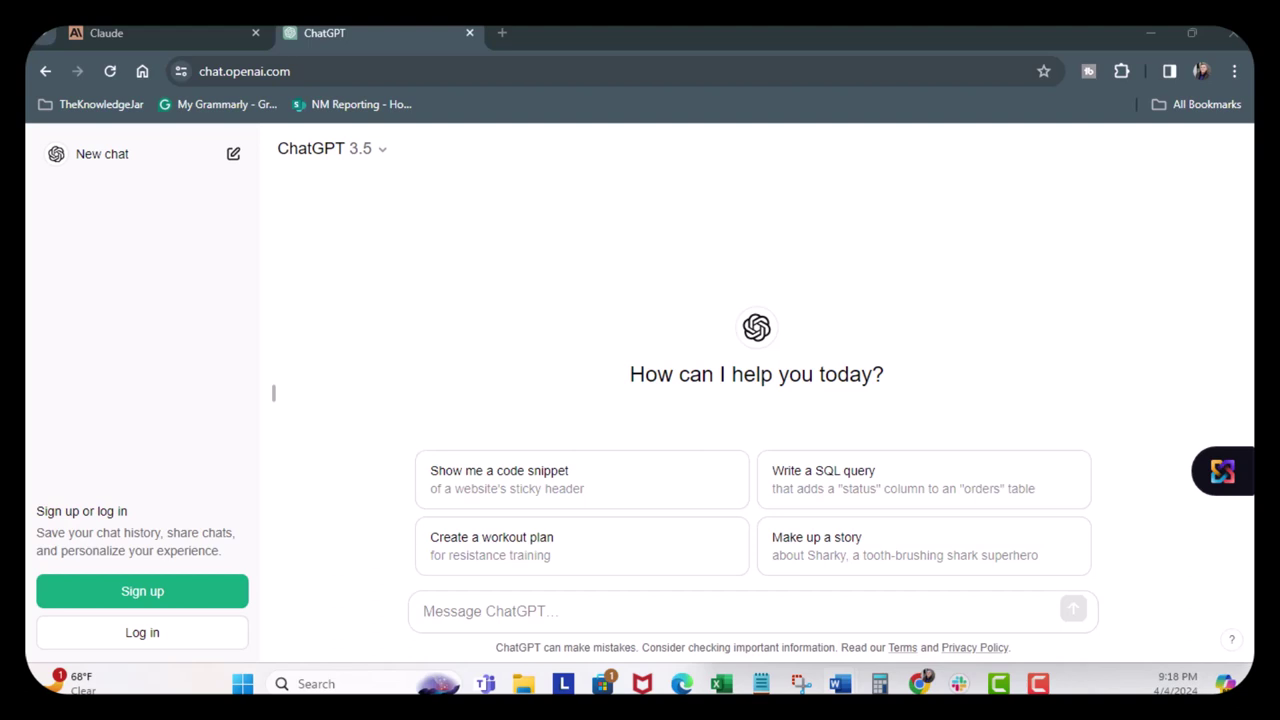
pyautogui.click(557, 611)
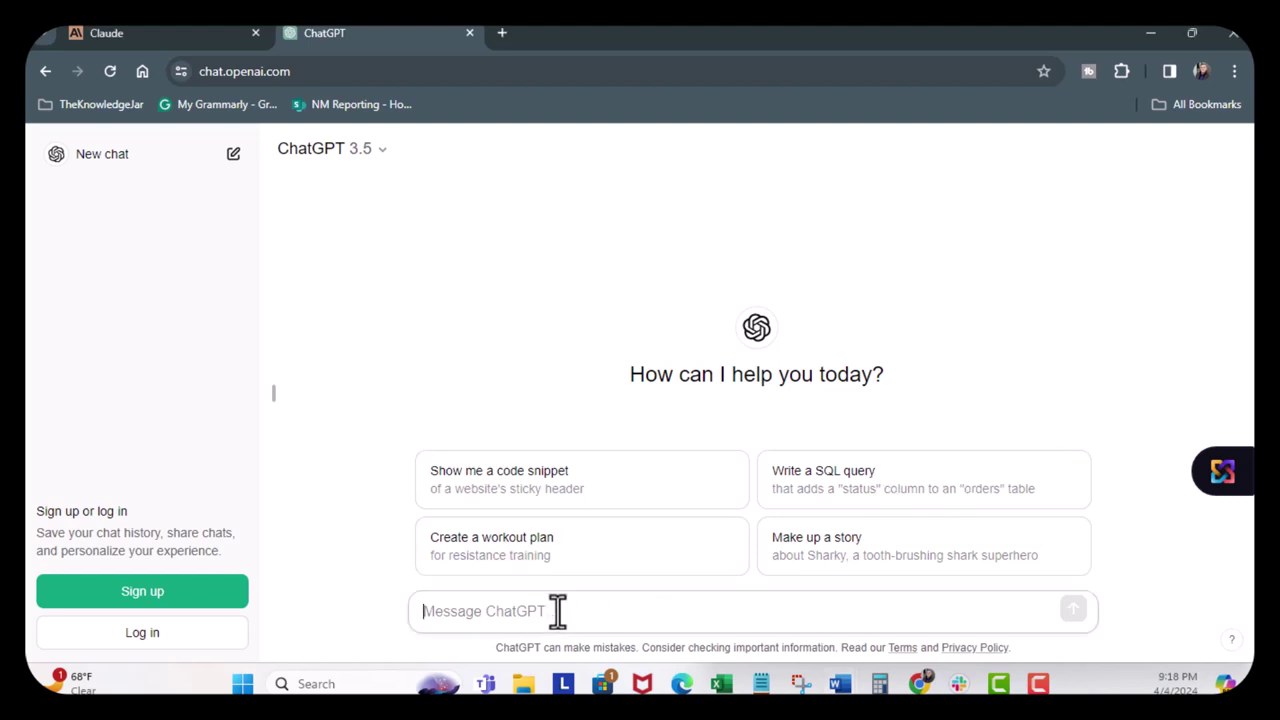
pyautogui.write('I work for [COMPANY] I want to create a matrix of customer personas. Come up with relatable bios that include age, demographic, interests, behaviors and communication styles. In the first column put Persona type, [ADD IN YOUR PERSONA TYPES Doctor, Office Manager, Nurse Practitioner, Cosmetic Surgeon, entrepreneur, small business owner] In the top row put Demographic, Interests, behaviors, communication style. Create a Customer persona bio for each block as the row relates to the column')
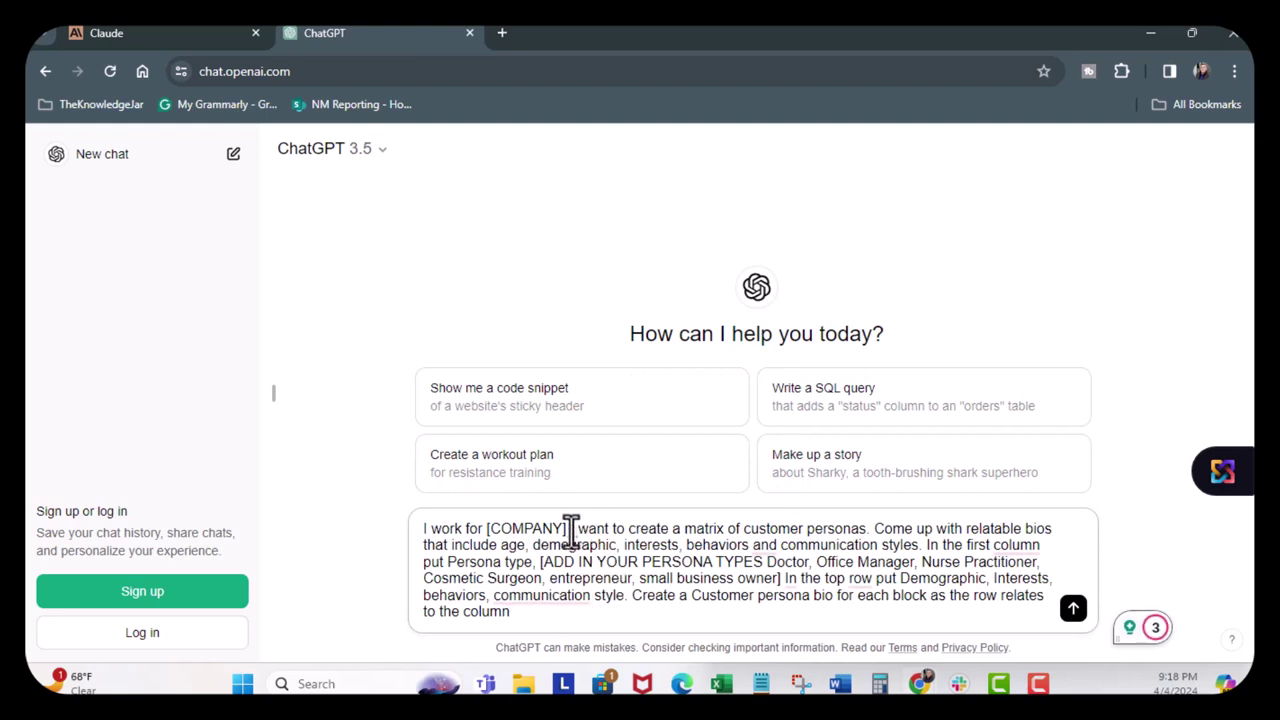
pyautogui.moveTo(570, 530); pyautogui.dragTo(484, 530)
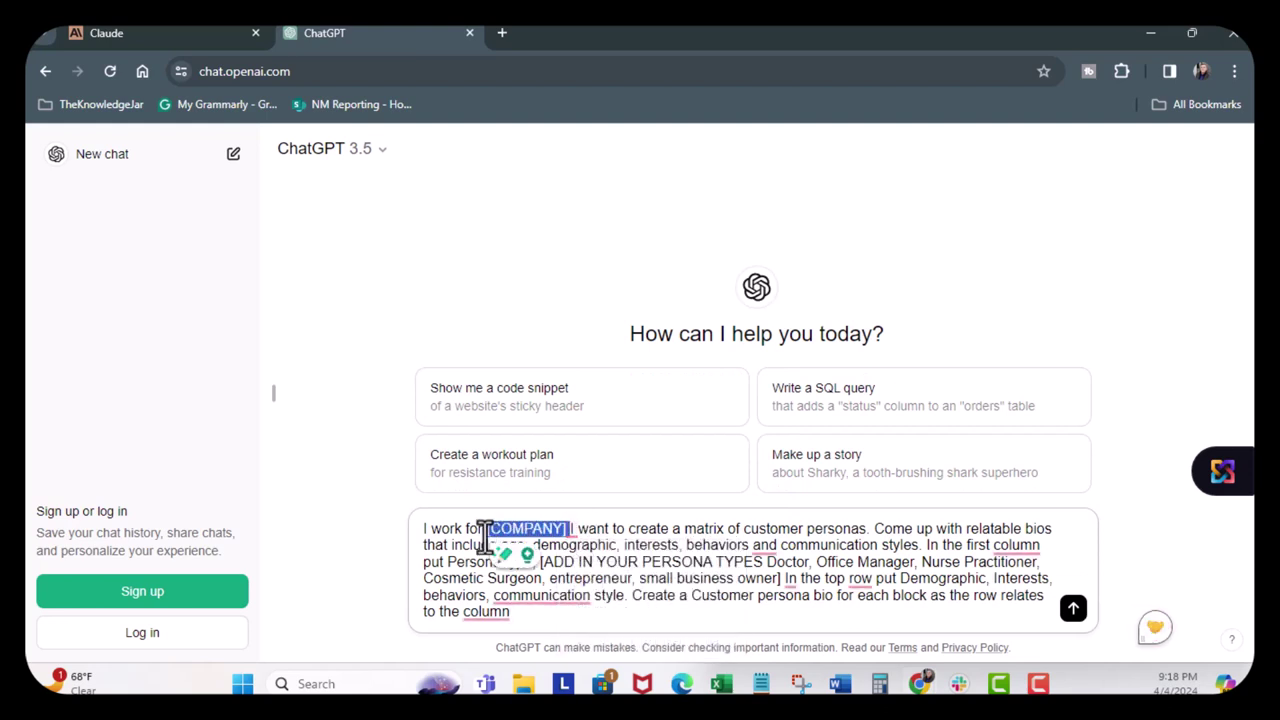
pyautogui.write('The Knowl')
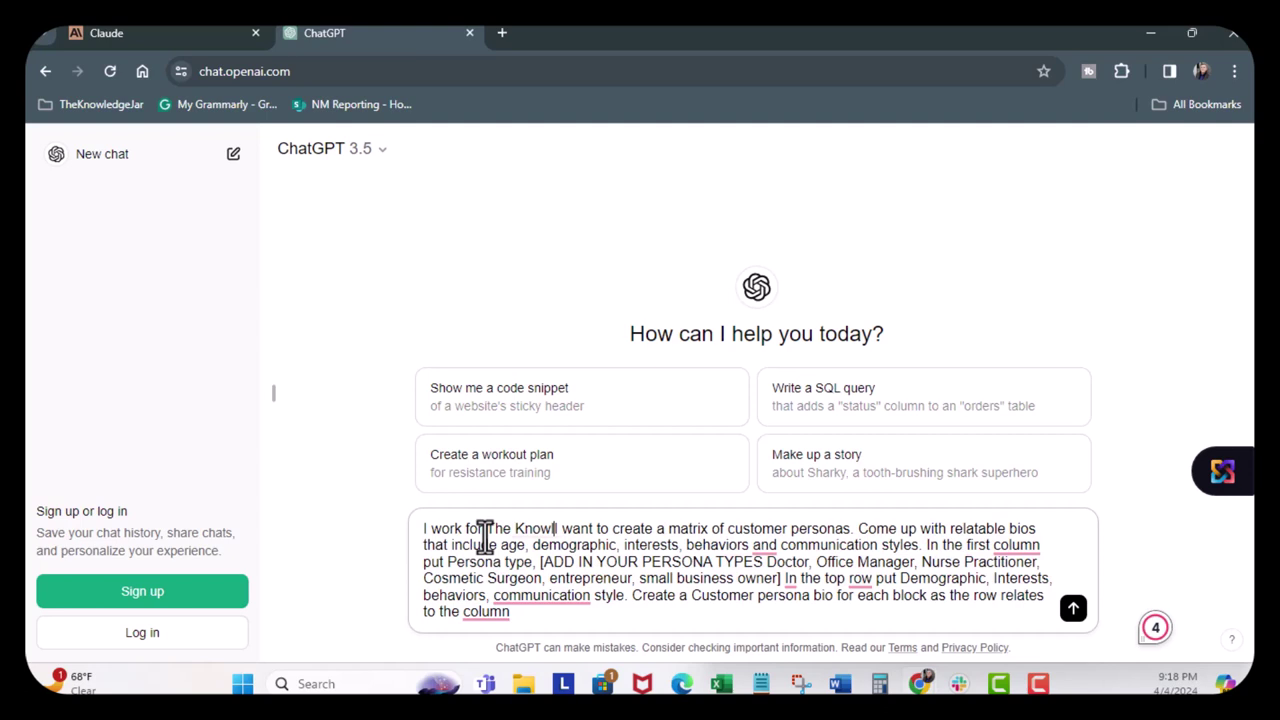
pyautogui.write('edge Jar')
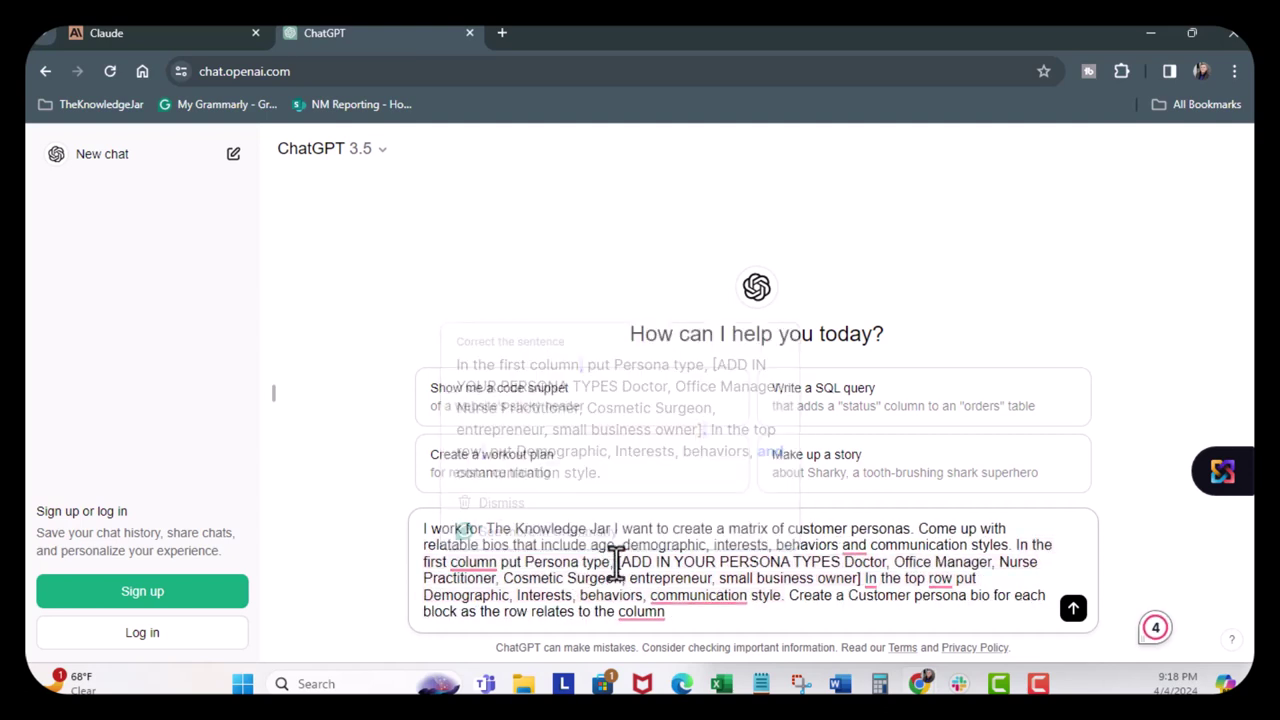
# - Reduce the prompt's persona types to entrepreneur only, removing the placeholder and the other roles, and submit the prompt
pyautogui.moveTo(618, 562); pyautogui.dragTo(630, 580)
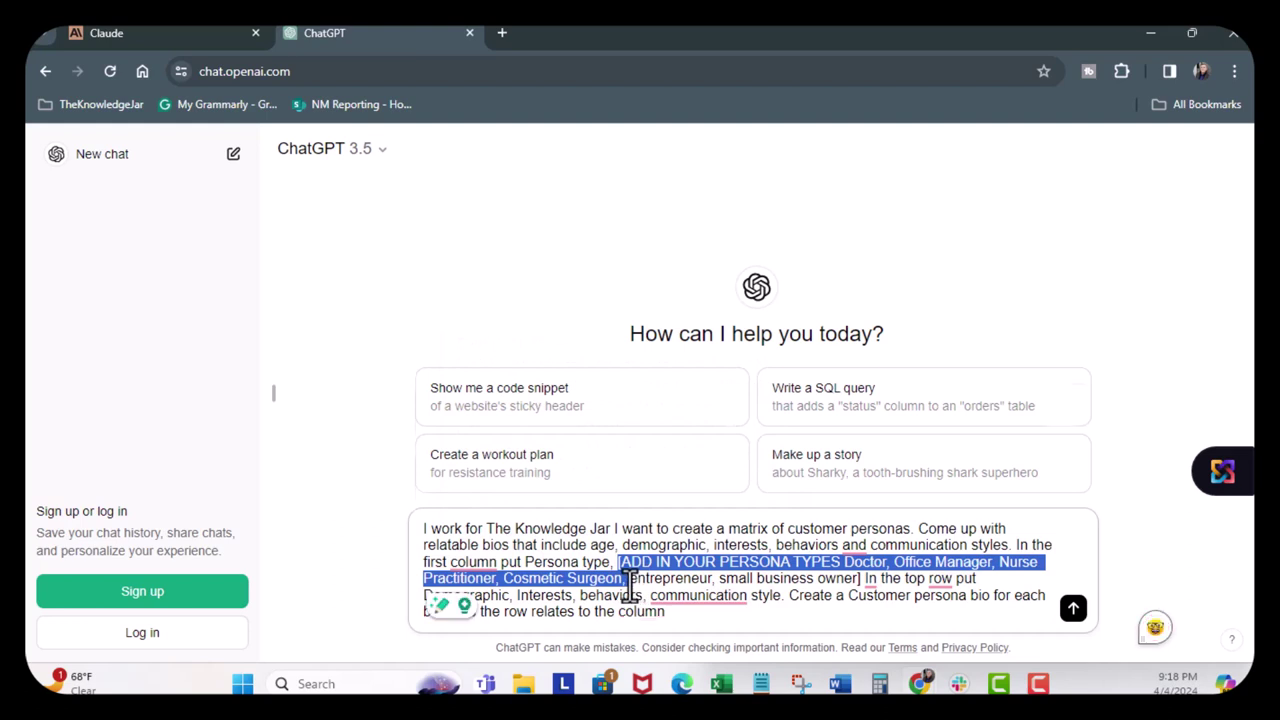
pyautogui.press('BackSpace')
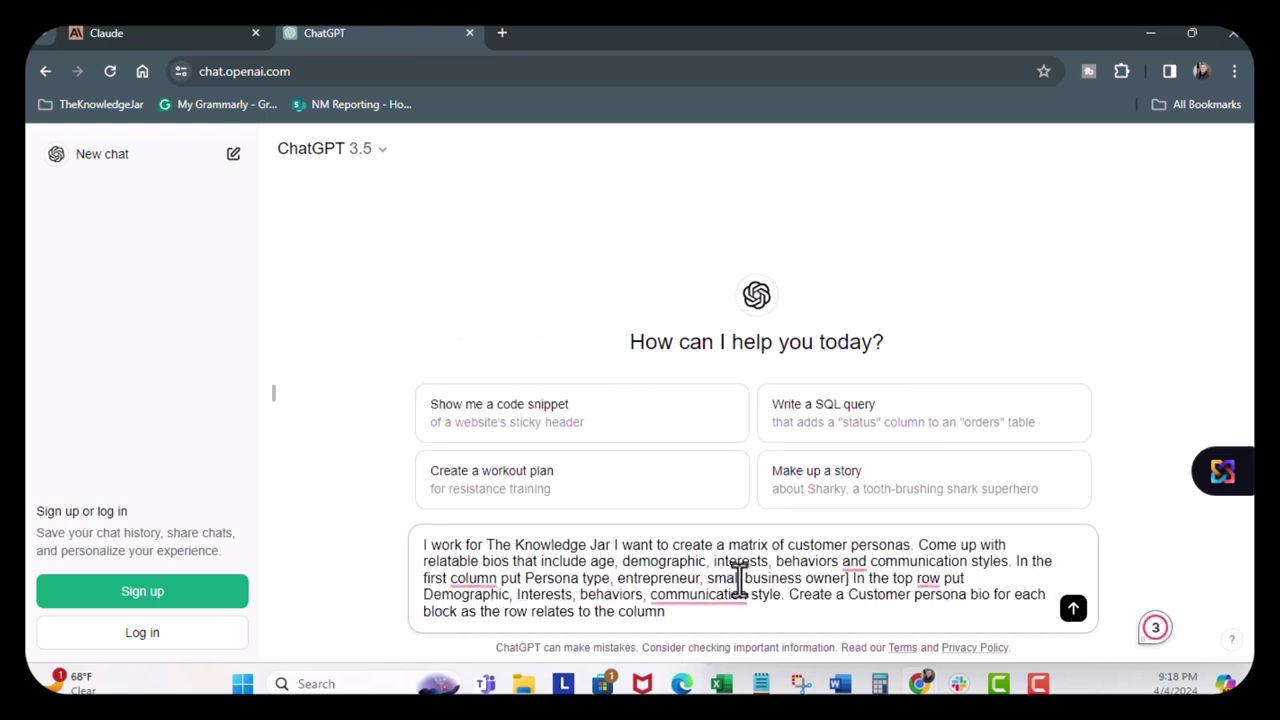
pyautogui.moveTo(705, 578); pyautogui.dragTo(850, 585)
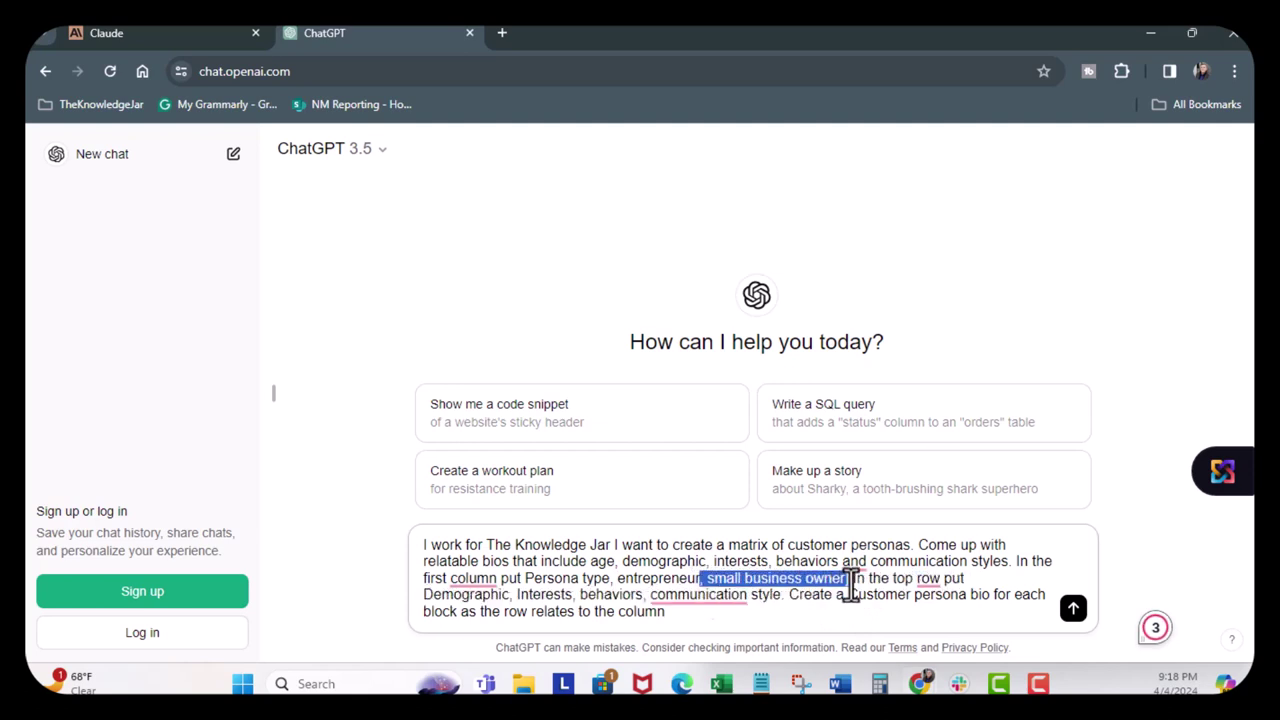
pyautogui.press('BackSpace')
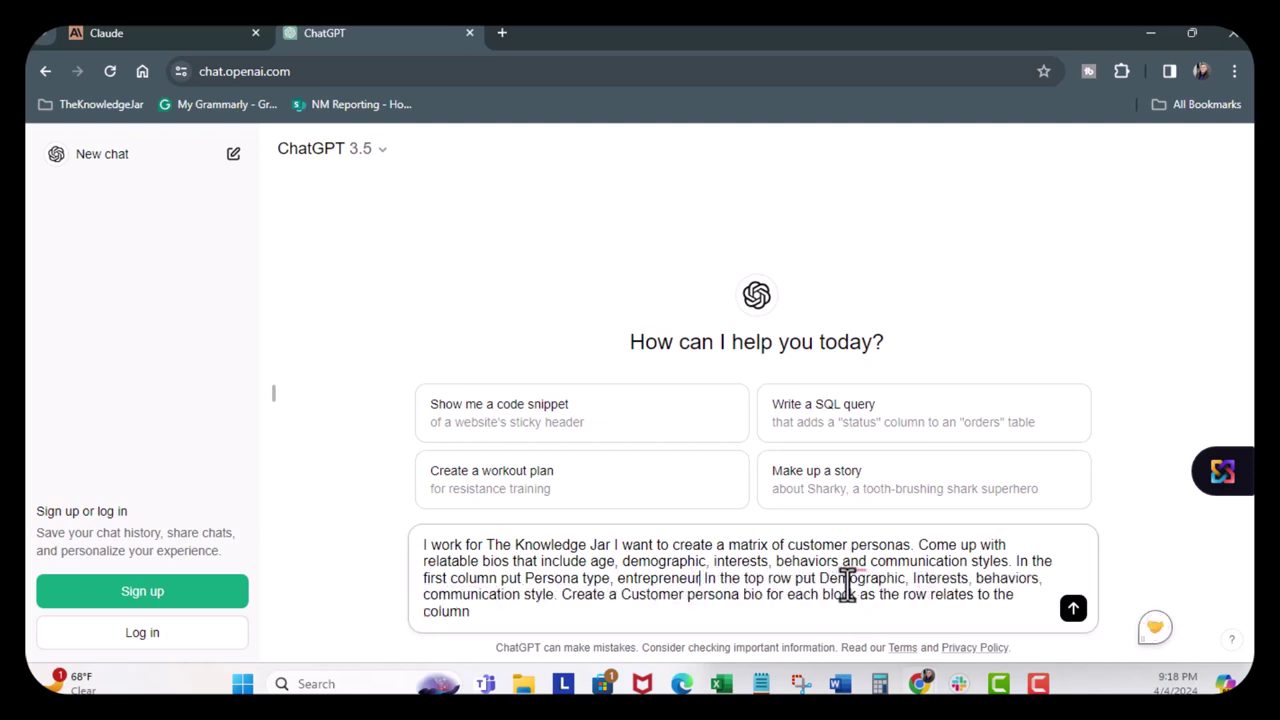
pyautogui.click(1073, 608)
# - Examine ChatGPT's whole response, comparing the layout of its persona tables and customer bios with what the prompt asks for
pyautogui.scroll(3, 1104, 384)
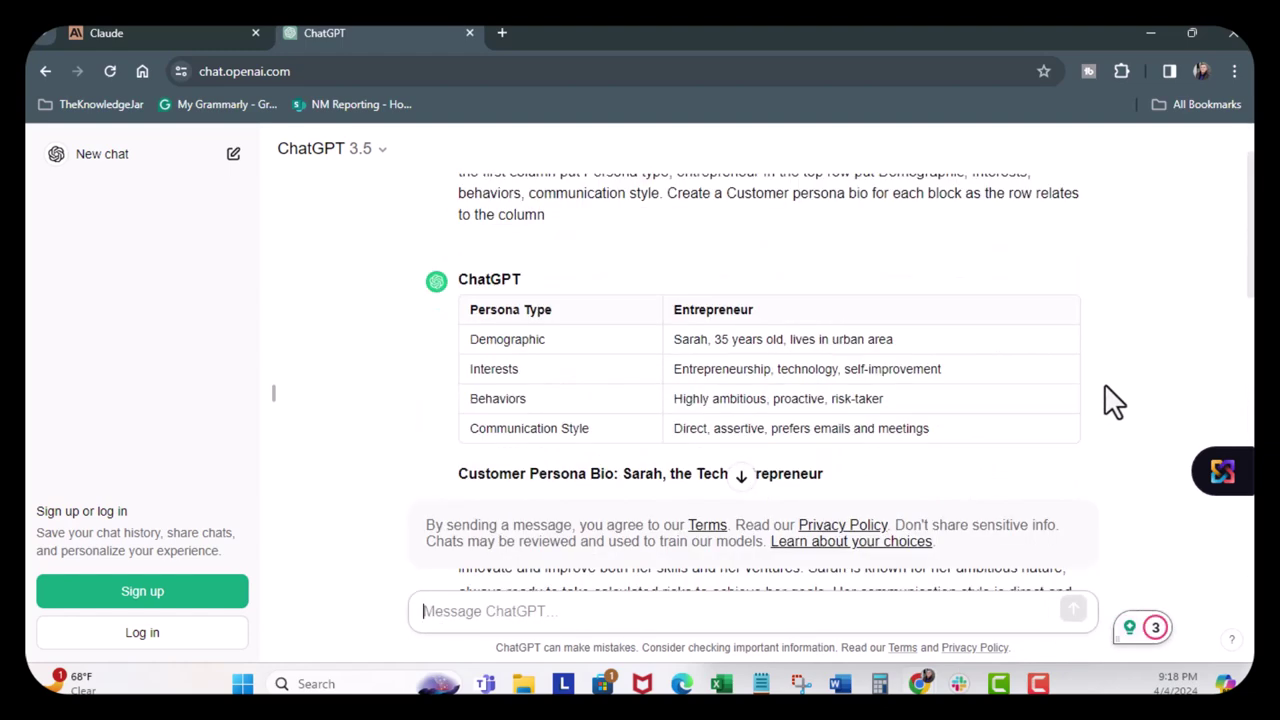
pyautogui.scroll(-2, 1104, 385)
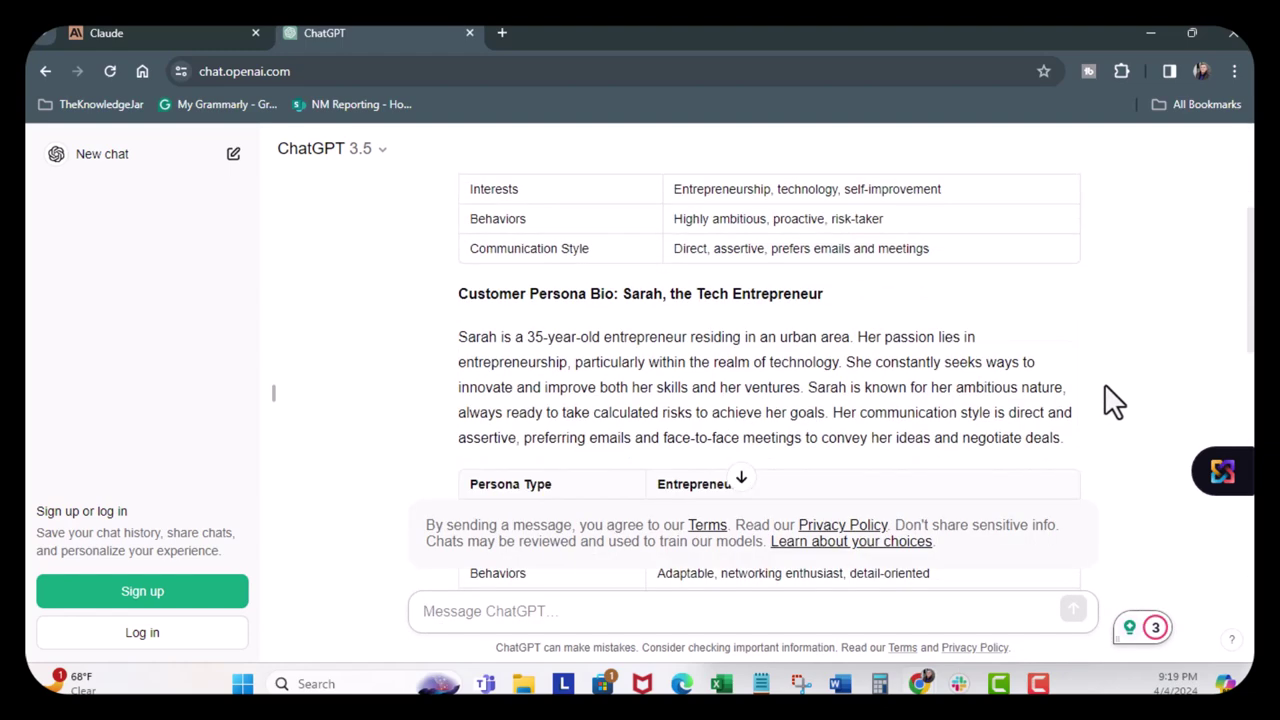
pyautogui.scroll(-2, 1104, 384)
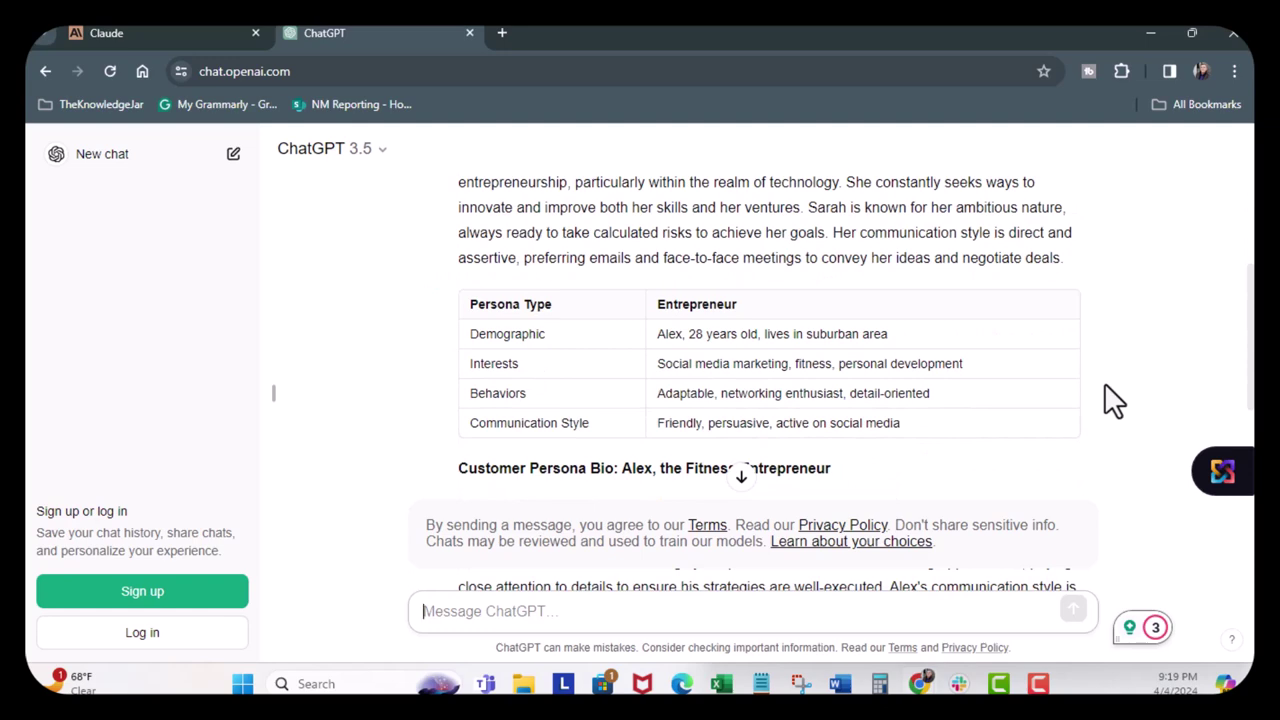
pyautogui.scroll(-1, 1105, 385)
pyautogui.scroll(4, 1105, 385)
pyautogui.scroll(-1, 1105, 385)
pyautogui.scroll(1, 1107, 385)
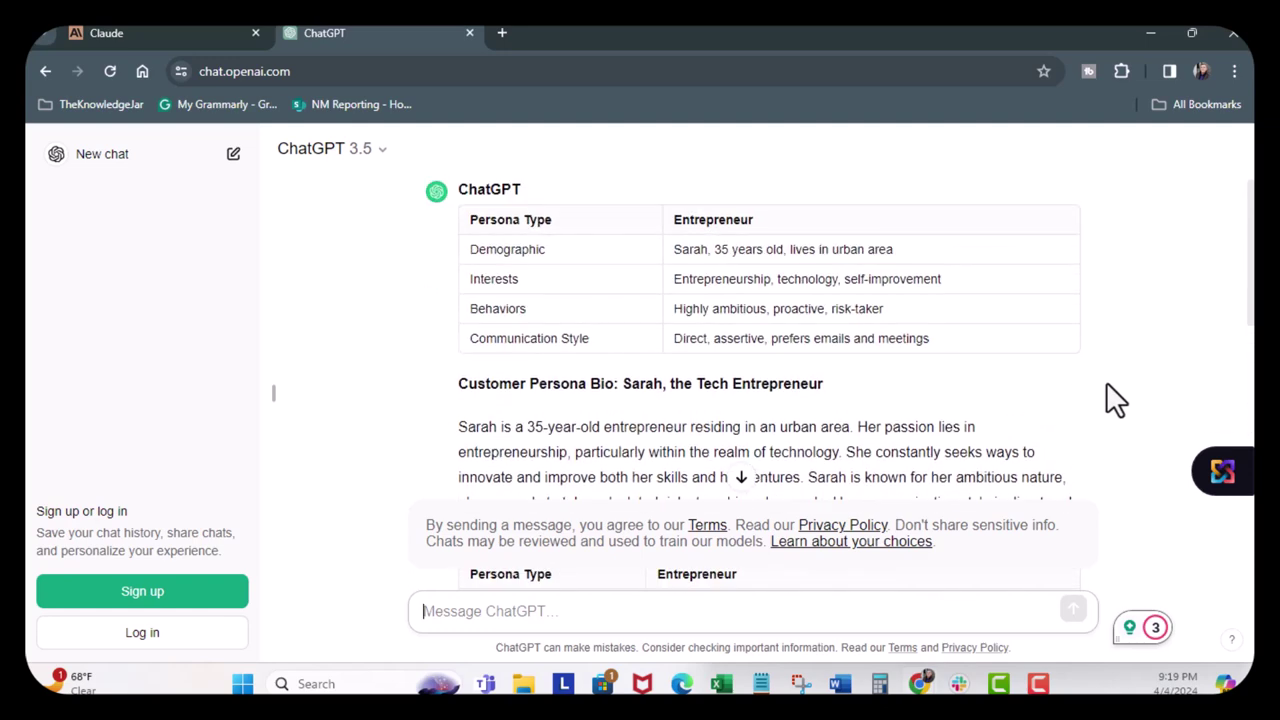
pyautogui.scroll(-3, 1107, 385)
pyautogui.scroll(-3, 1107, 385)
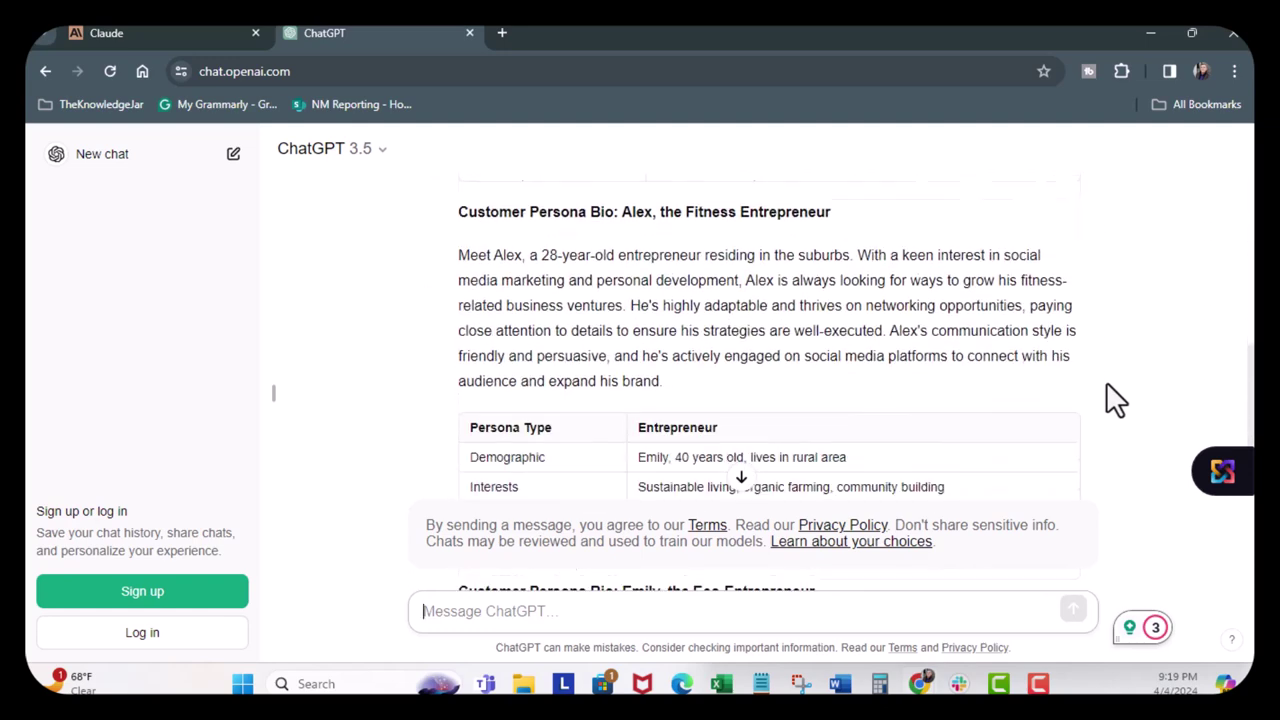
pyautogui.scroll(-3, 1107, 385)
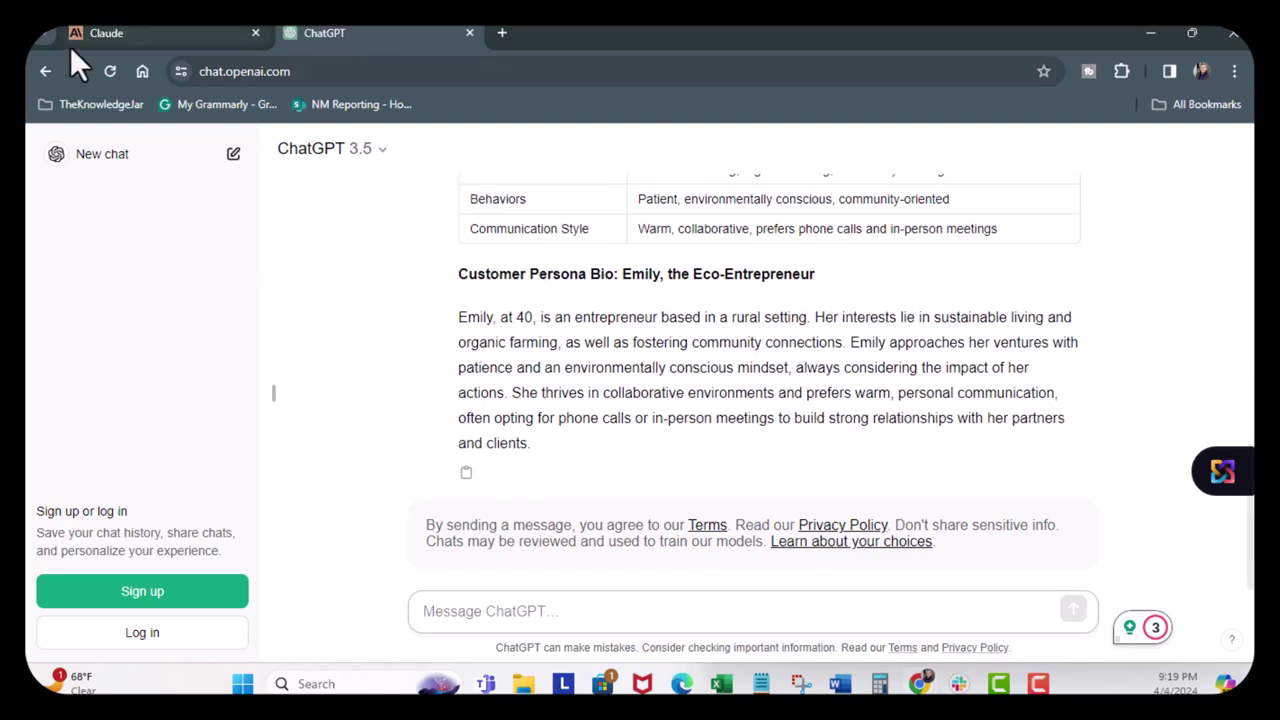
pyautogui.click(143, 34)
pyautogui.click(330, 36)
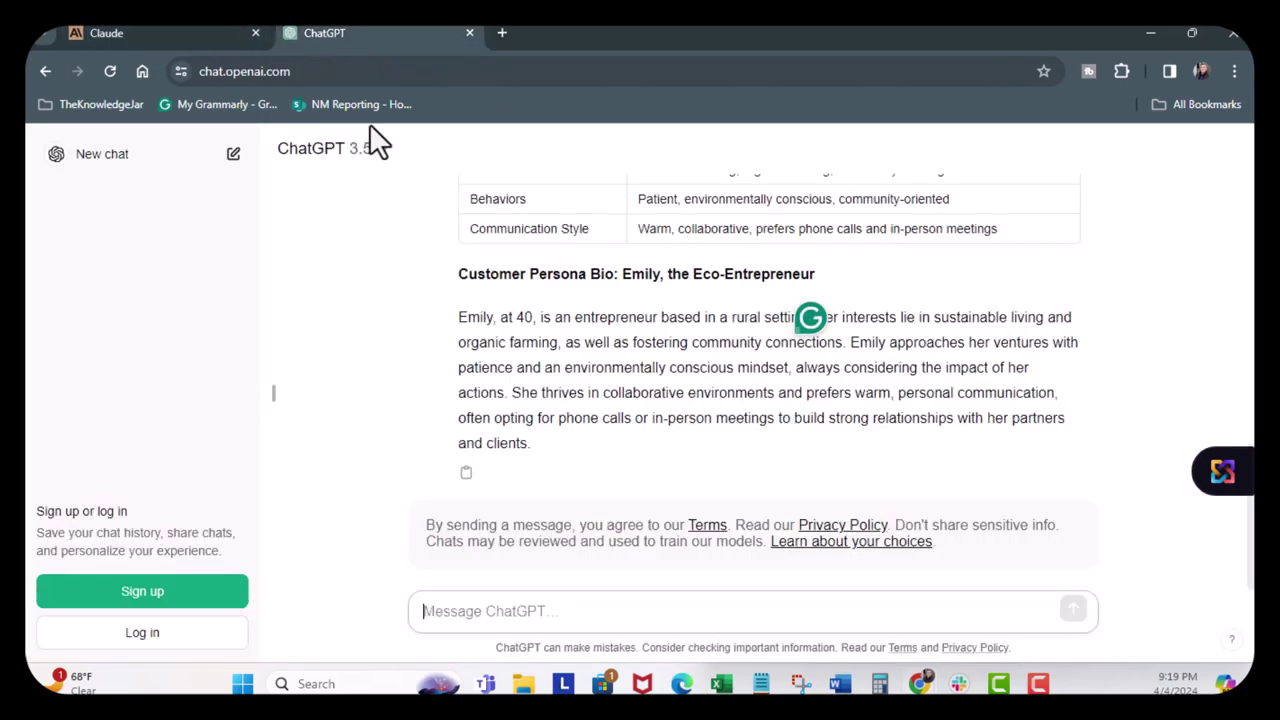
pyautogui.scroll(2, 666, 323)
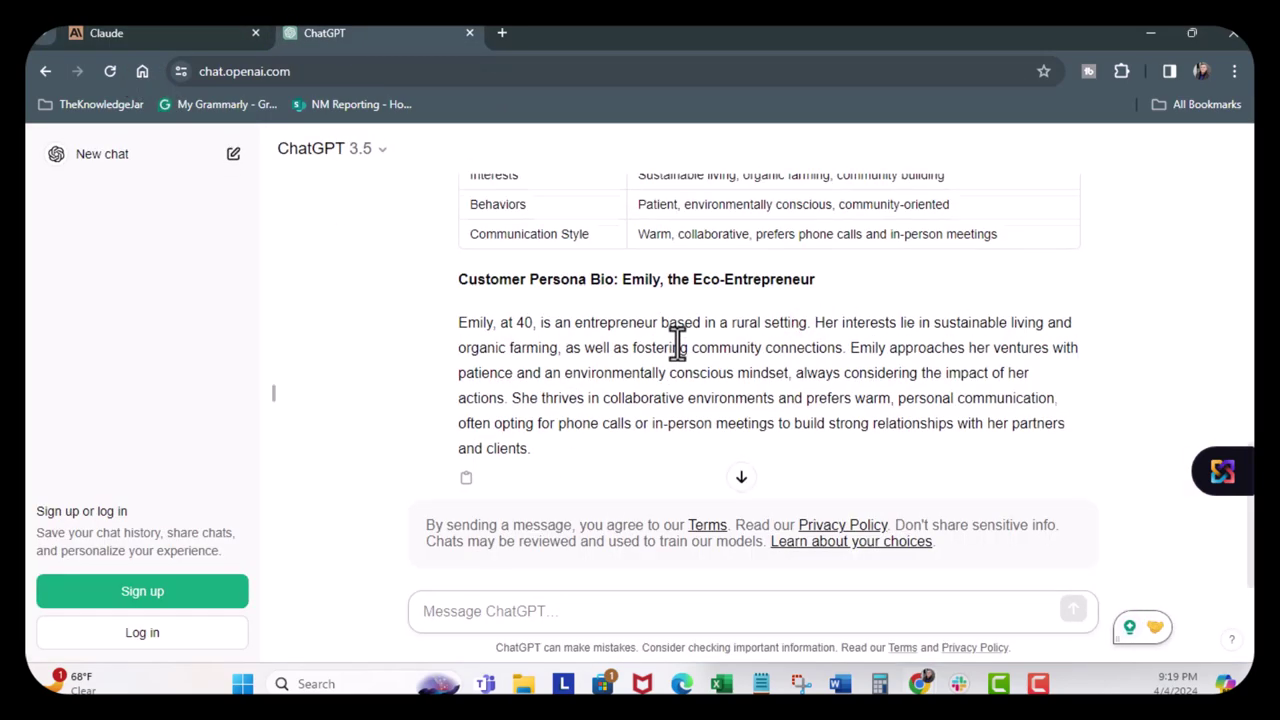
pyautogui.scroll(10, 685, 378)
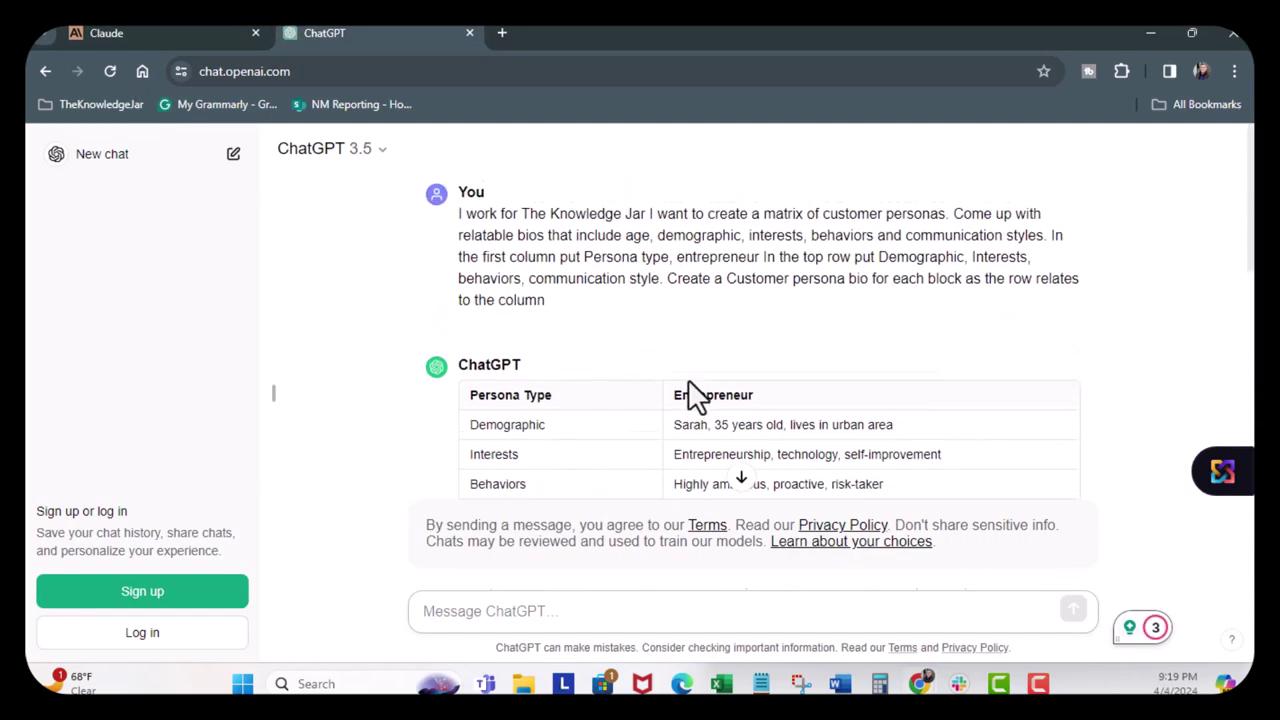
pyautogui.scroll(-3, 586, 320)
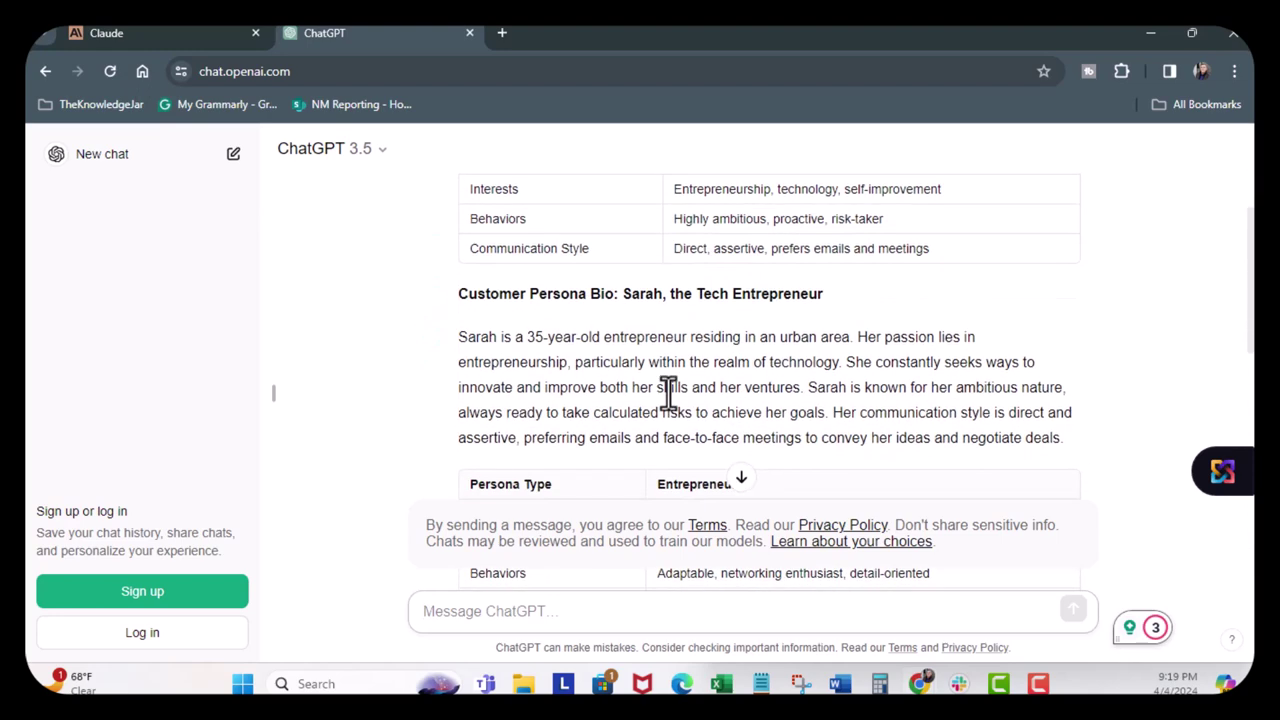
pyautogui.scroll(-5, 690, 430)
pyautogui.scroll(-2, 709, 468)
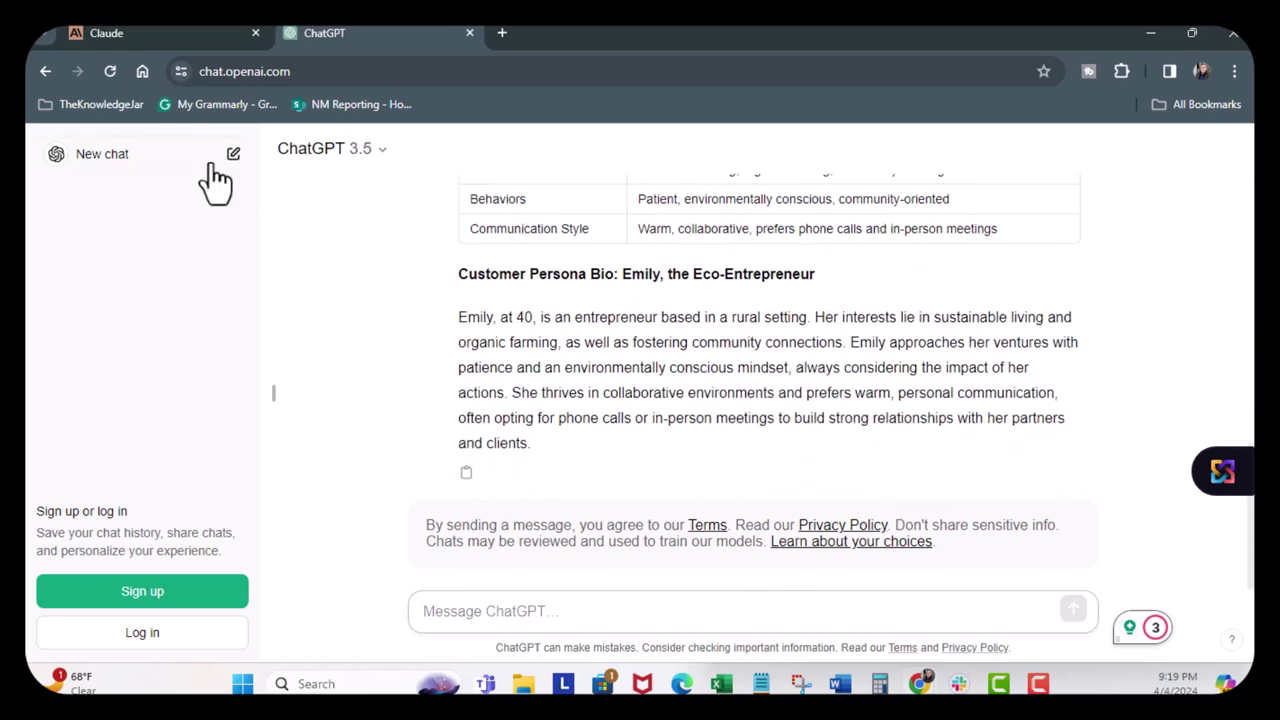
# - Switch to Claude and enter the same customer persona matrix prompt, replacing the company placeholder with The KNowledge Jar
pyautogui.click(146, 36)
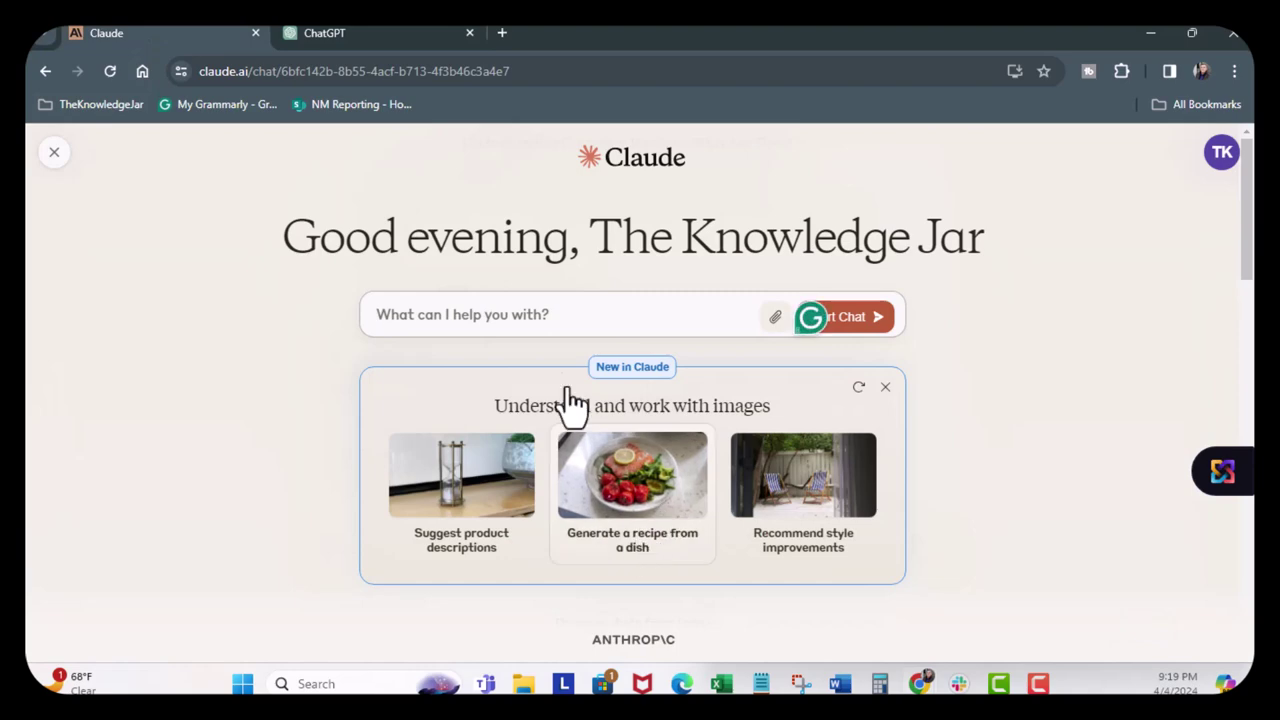
pyautogui.click(550, 314)
pyautogui.write('I work for [COMPANY] I want to create a matrix of customer personas. Come up with relatable bios that include age, demographic, interests, behaviors and communication styles. In the first column put Persona type, [ADD IN YOUR PERSONA TYPES Doctor, Office Manager, Nurse Practitioner, Cosmetic Surgeon, entrepreneur, small business owner] In the top row put Demographic, Interests, behaviors, communication style. Create a Customer persona bio for each block as the row relates to the column')
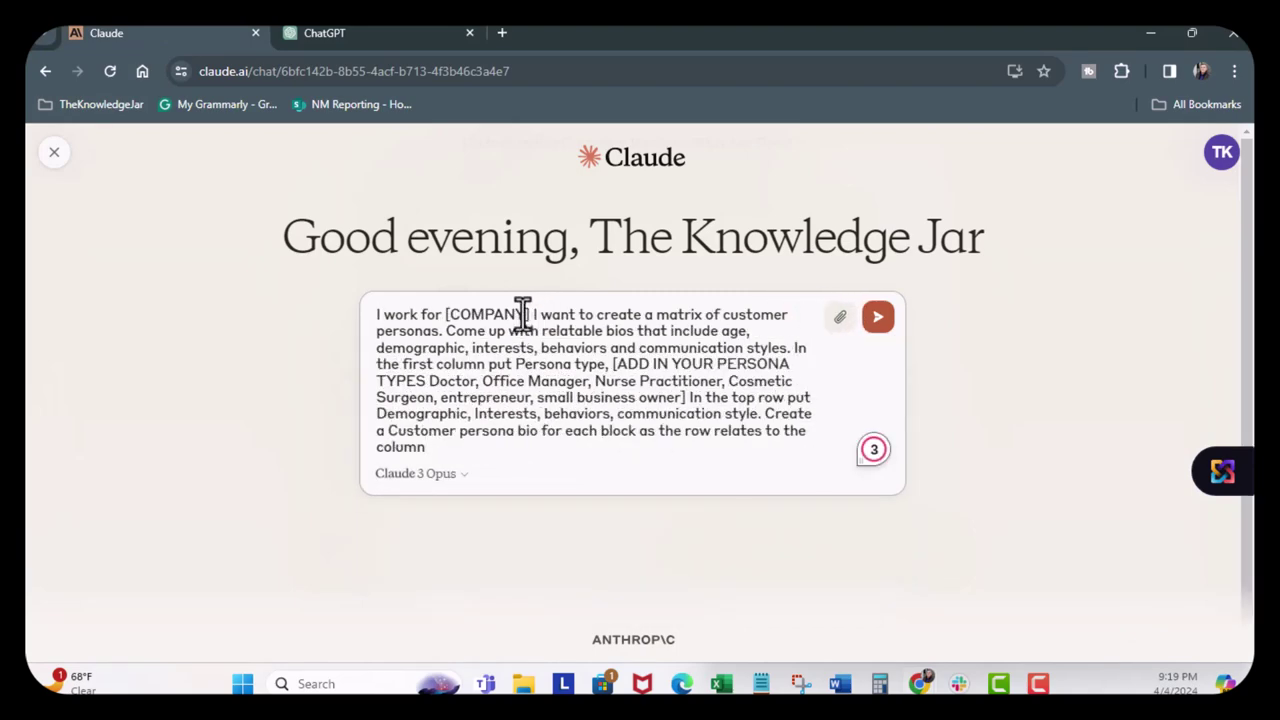
pyautogui.moveTo(522, 314); pyautogui.dragTo(445, 310)
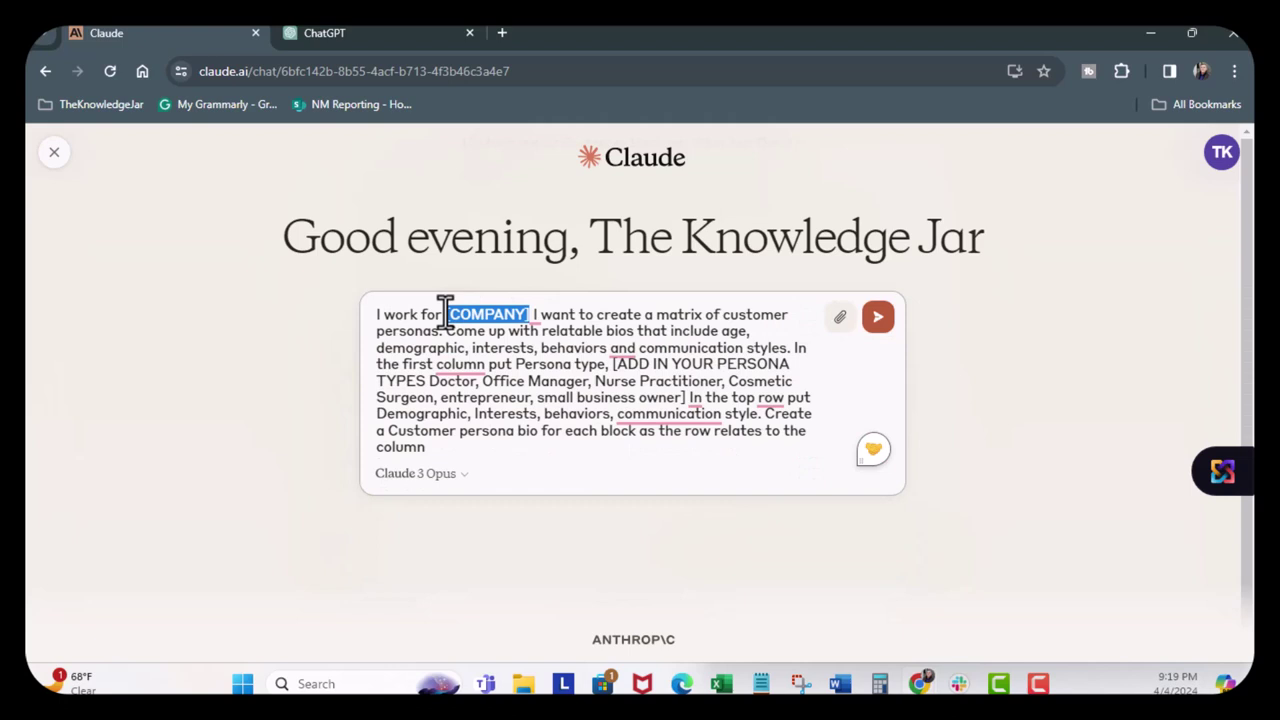
pyautogui.write('The KNowledge')
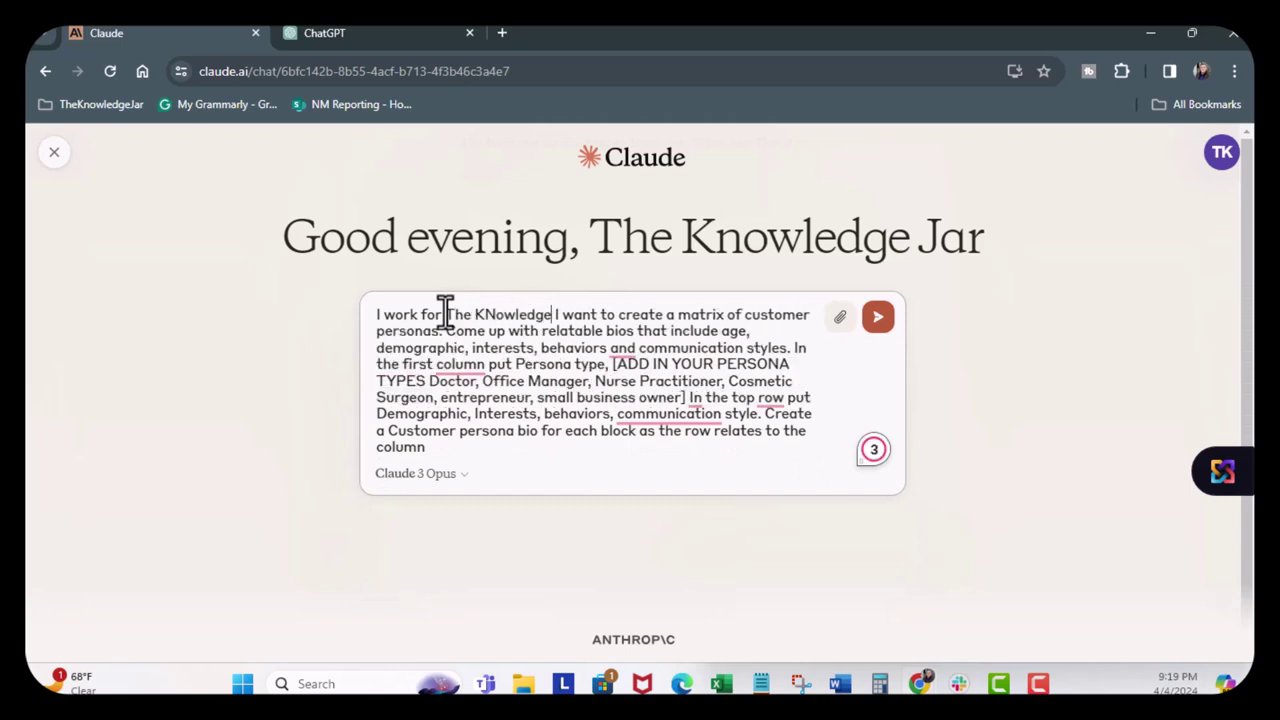
pyautogui.write(' Jar')
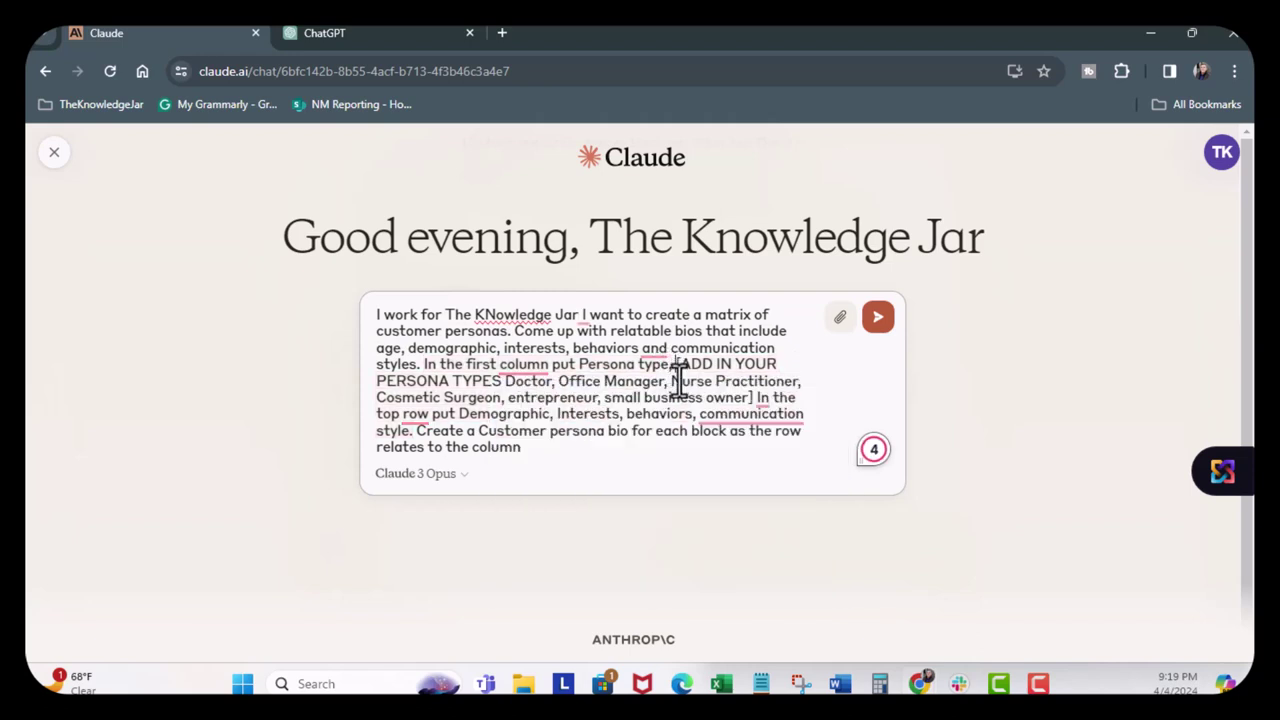
# - Cut the persona types in the Claude prompt down to "entrepreneur." and submit the prompt
pyautogui.moveTo(676, 366); pyautogui.dragTo(505, 400)
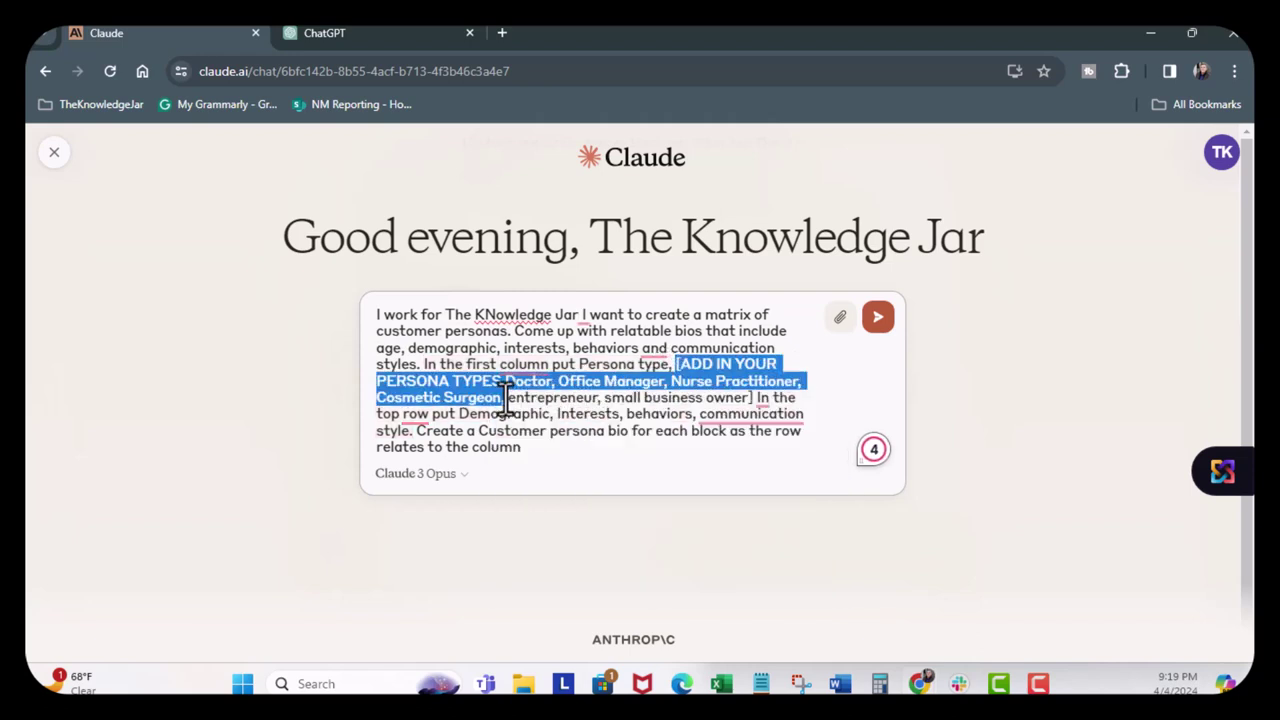
pyautogui.press('BackSpace')
pyautogui.press('BackSpace')
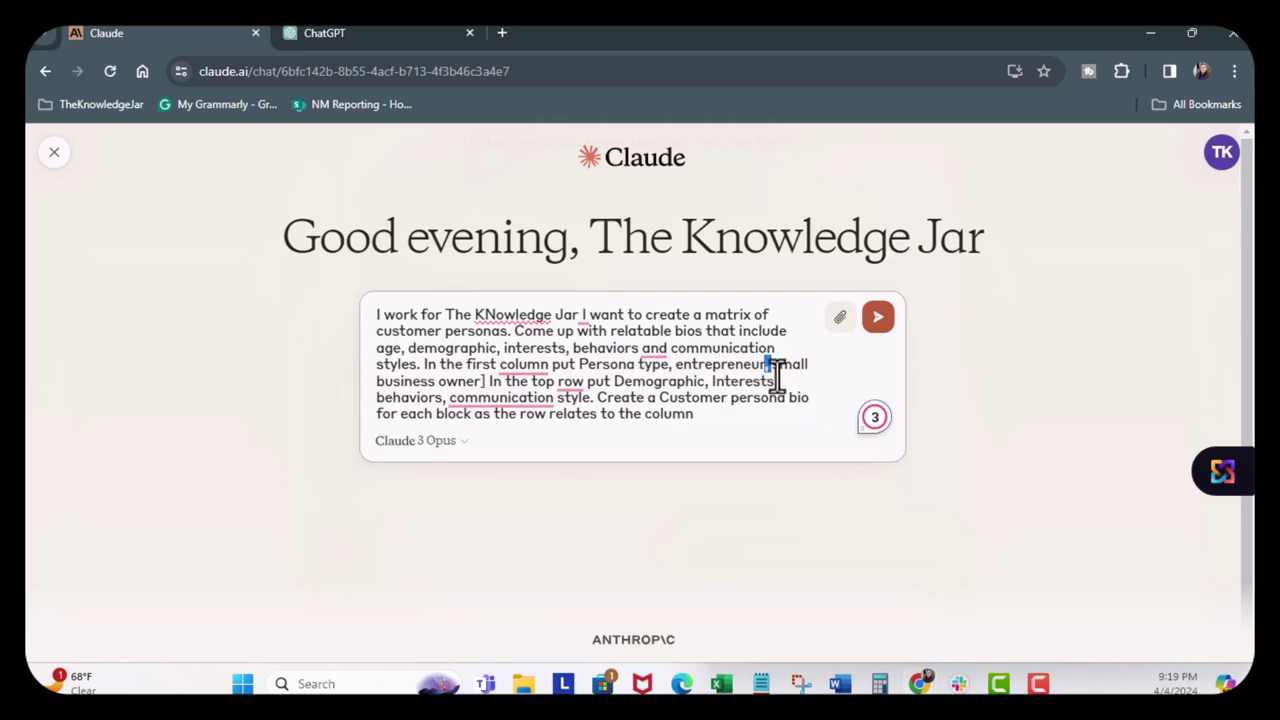
pyautogui.moveTo(766, 366); pyautogui.dragTo(488, 383)
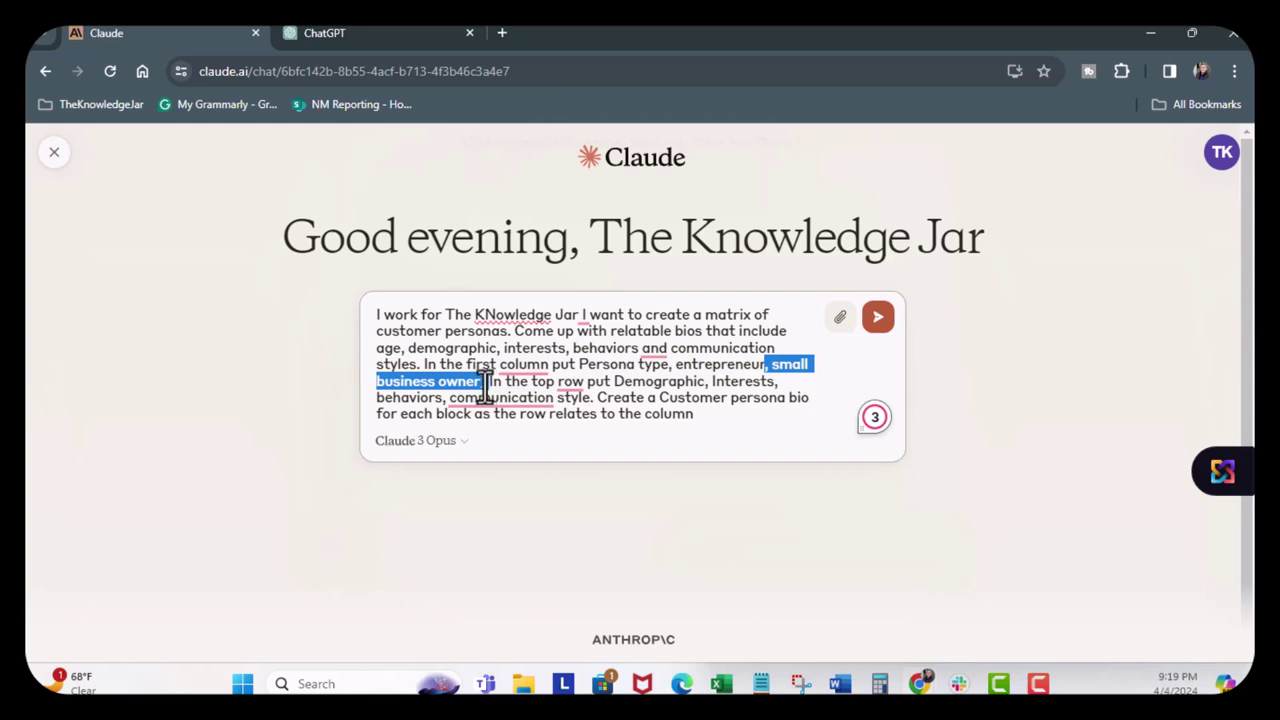
pyautogui.press('BackSpace')
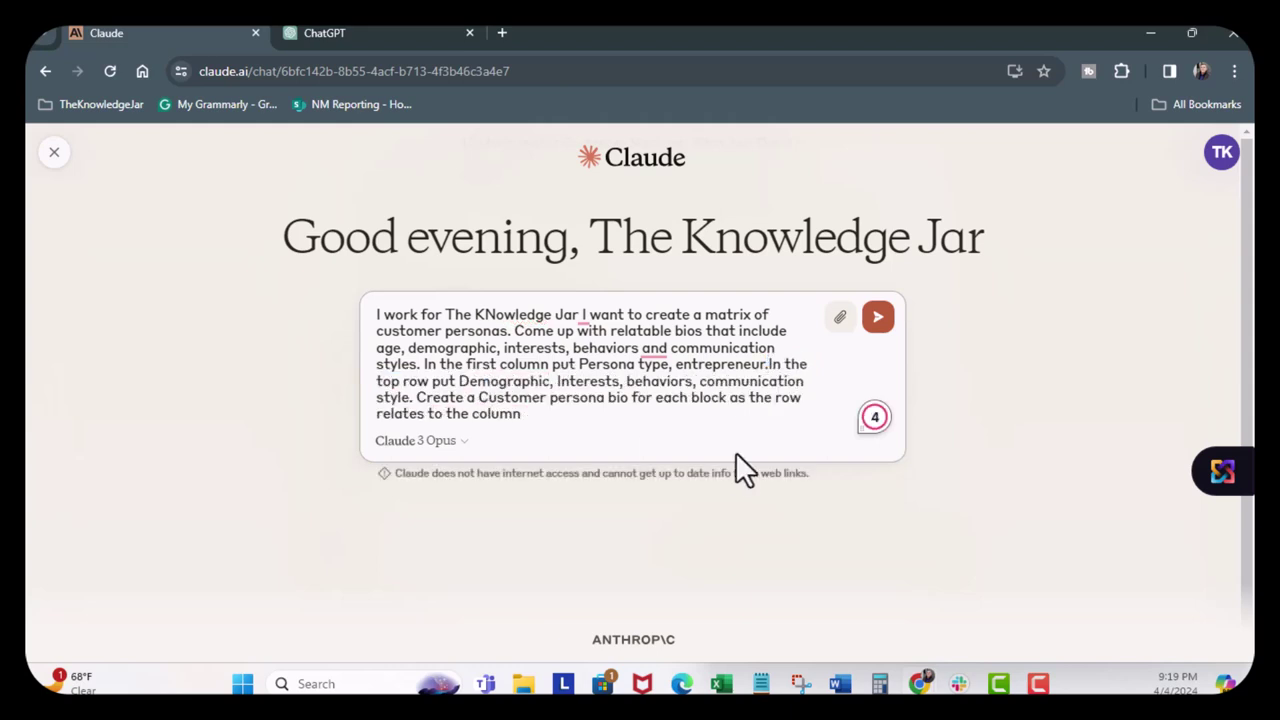
pyautogui.click(614, 417)
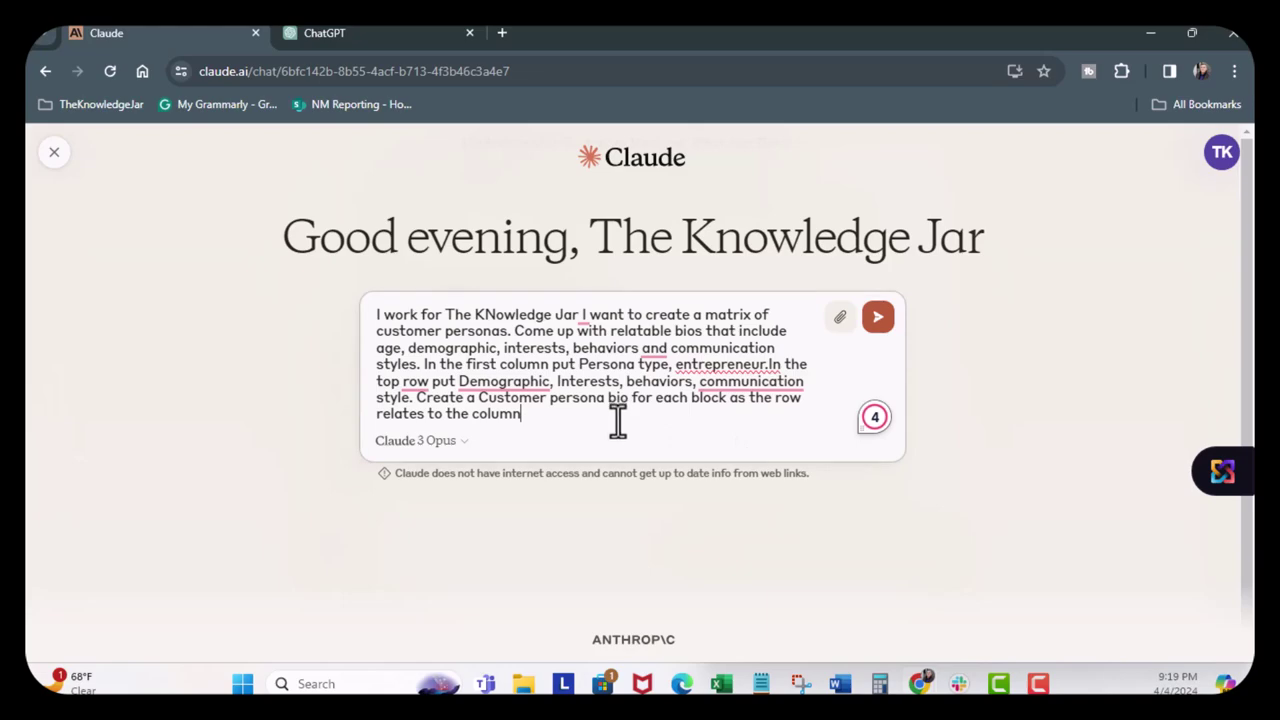
pyautogui.press('Return')
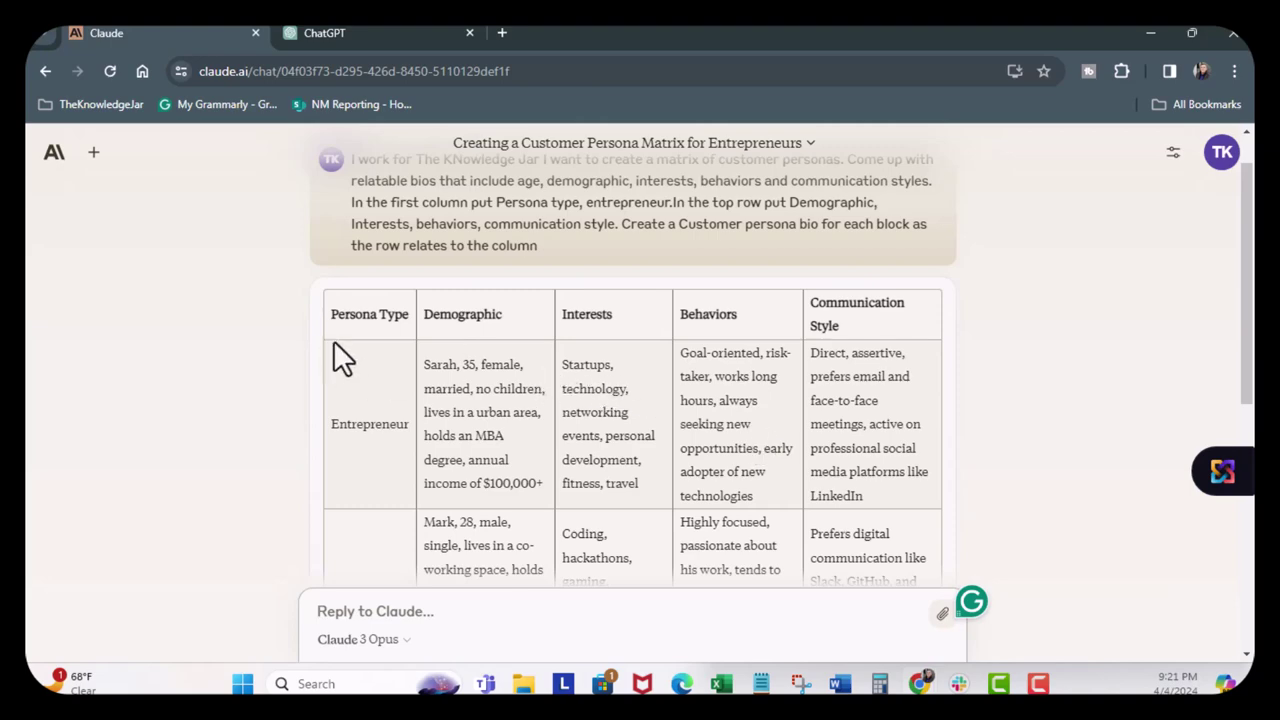
# - Examine the rows and columns of the entrepreneur persona matrix that Claude generates
pyautogui.scroll(-3, 394, 394)
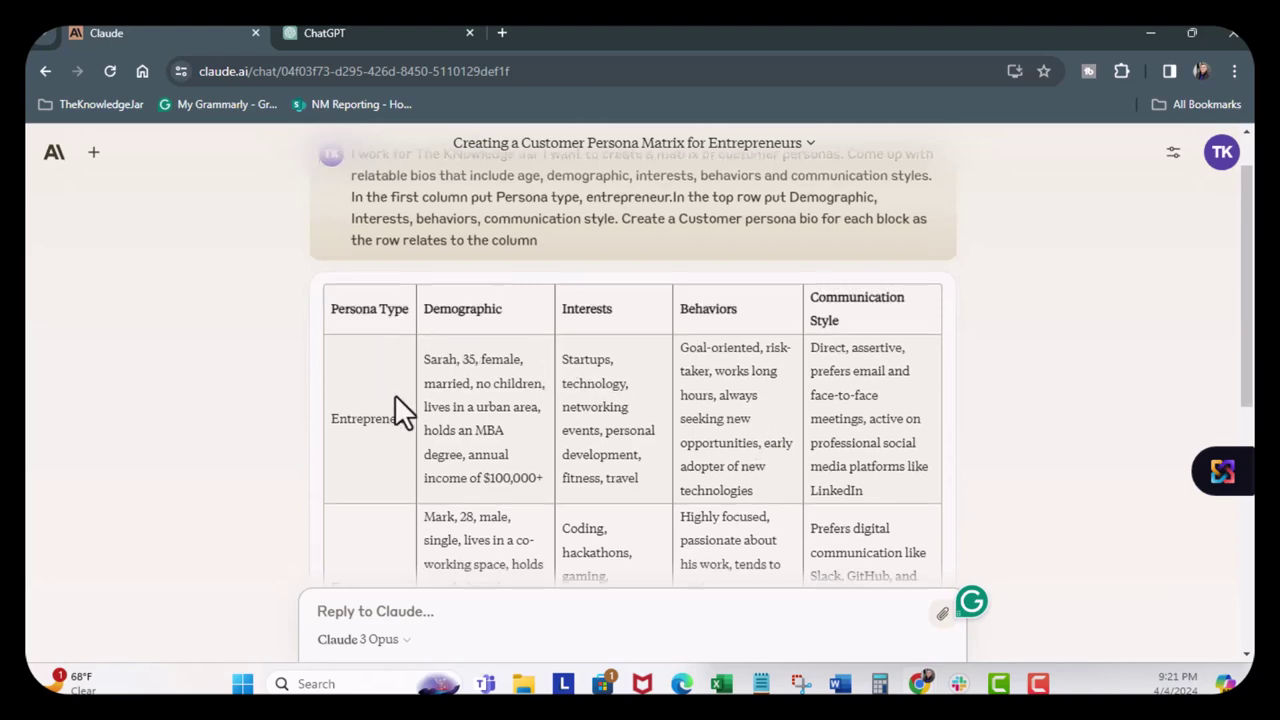
pyautogui.scroll(-2, 395, 394)
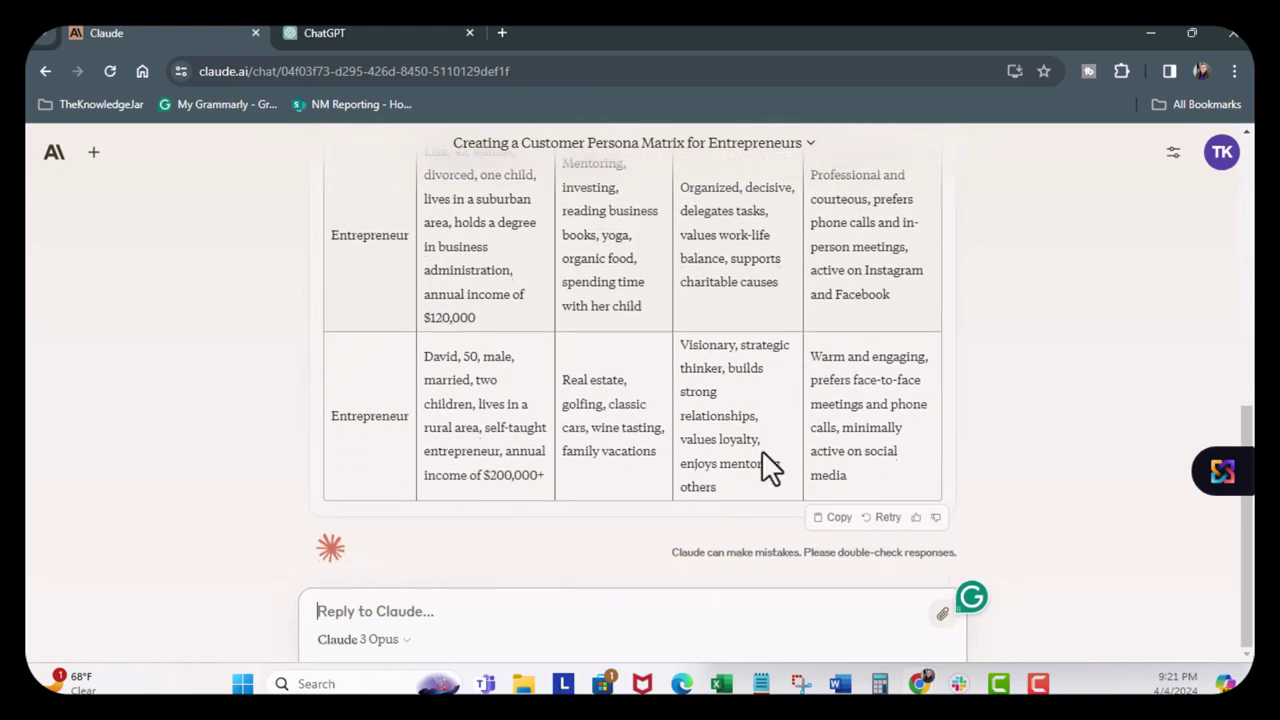
pyautogui.scroll(5, 761, 449)
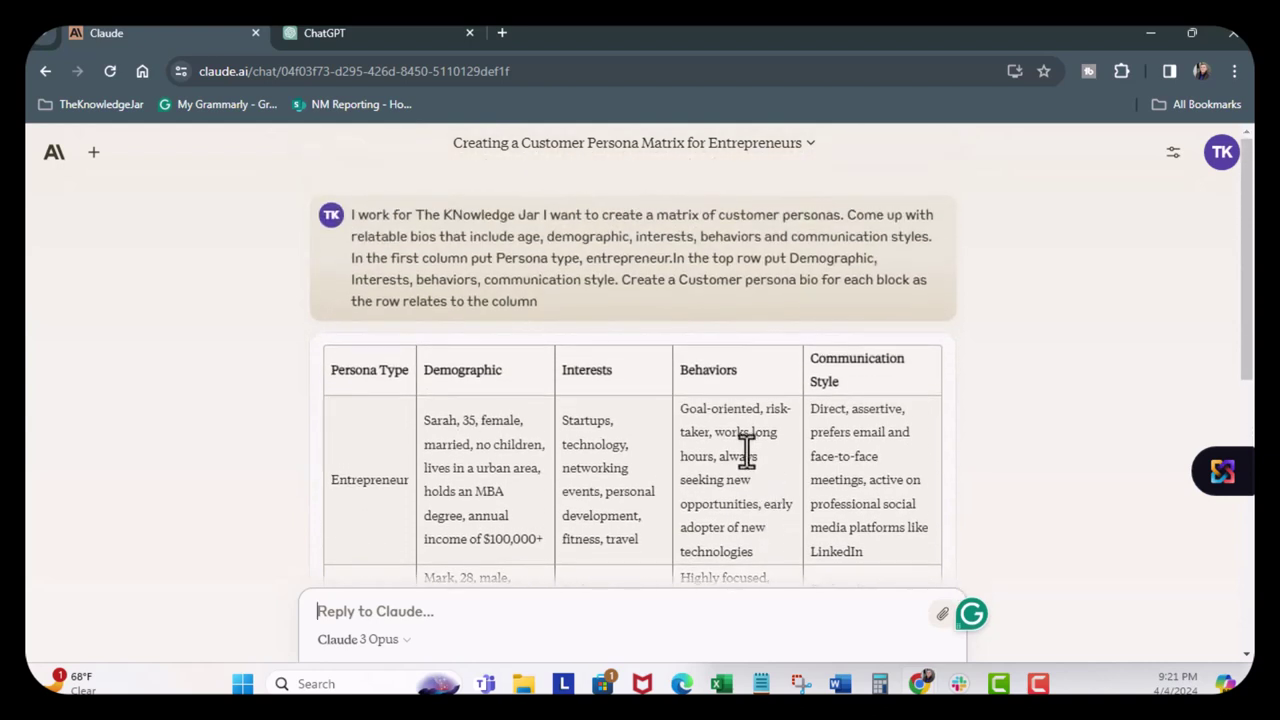